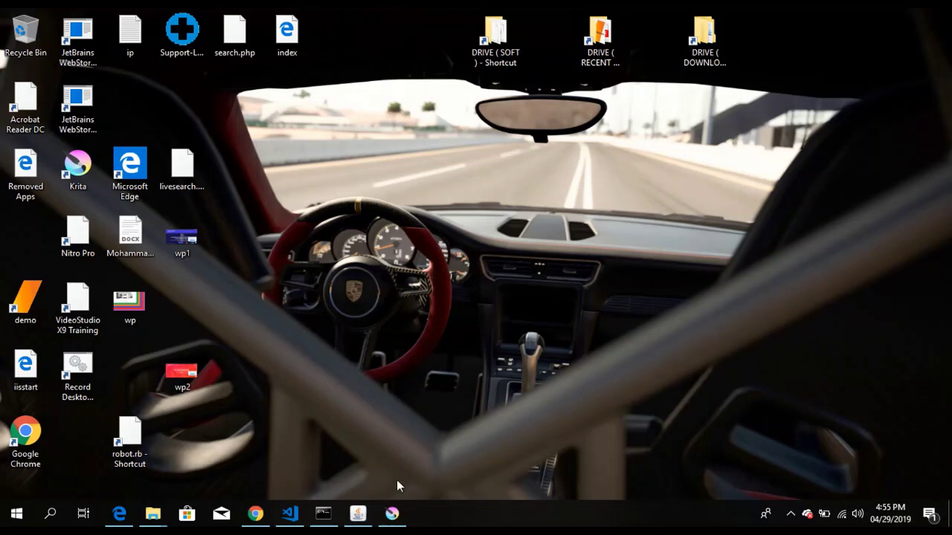
pyautogui.click(394, 514)
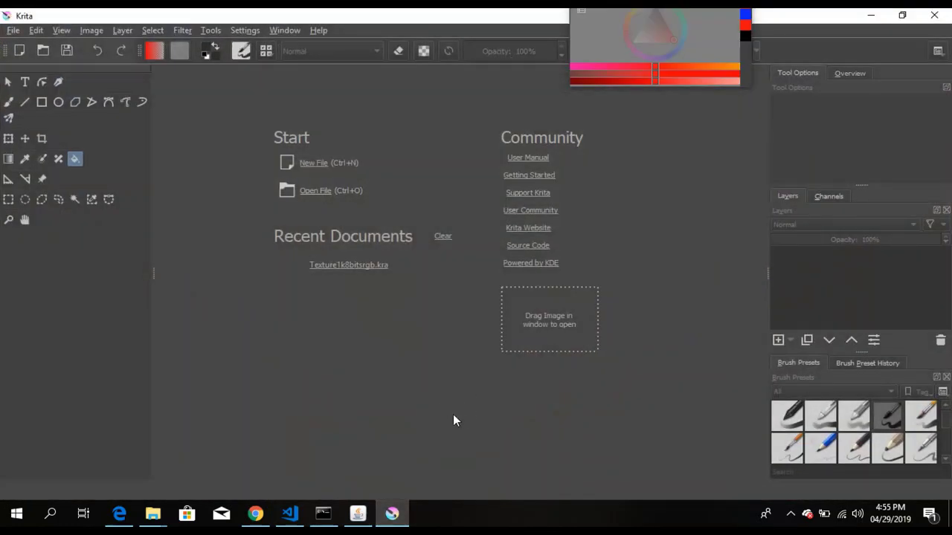
pyautogui.click(584, 14)
pyautogui.click(395, 105)
# - Start a new document and view the Custom Document and Clipboard options
pyautogui.click(12, 32)
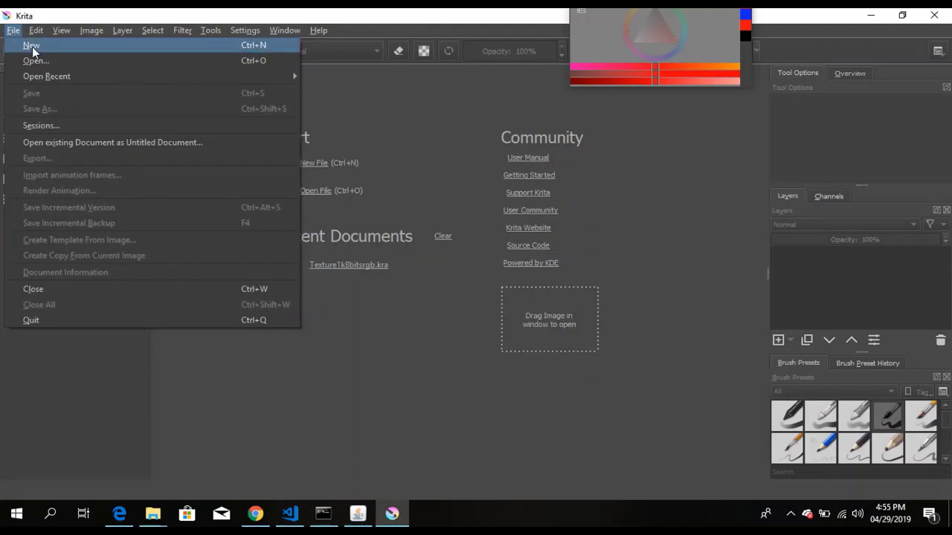
pyautogui.click(32, 46)
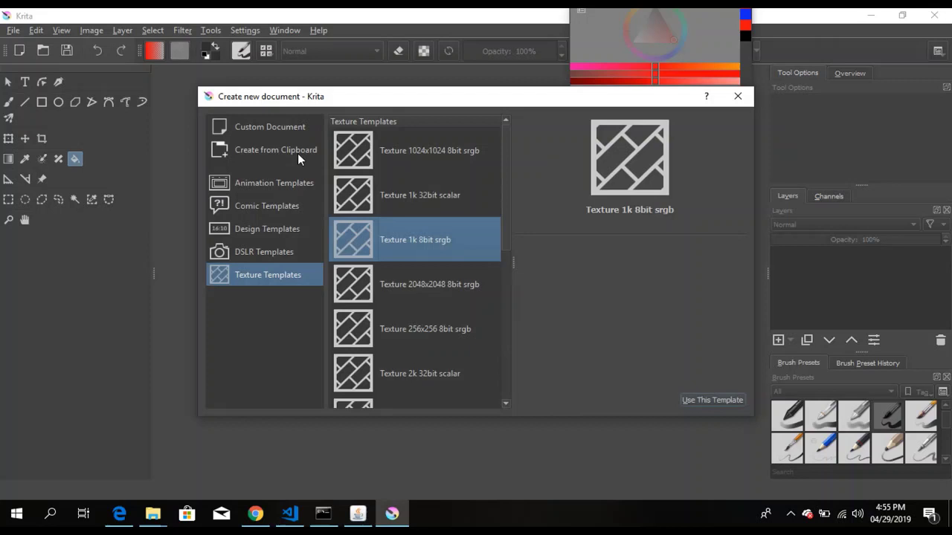
pyautogui.click(262, 126)
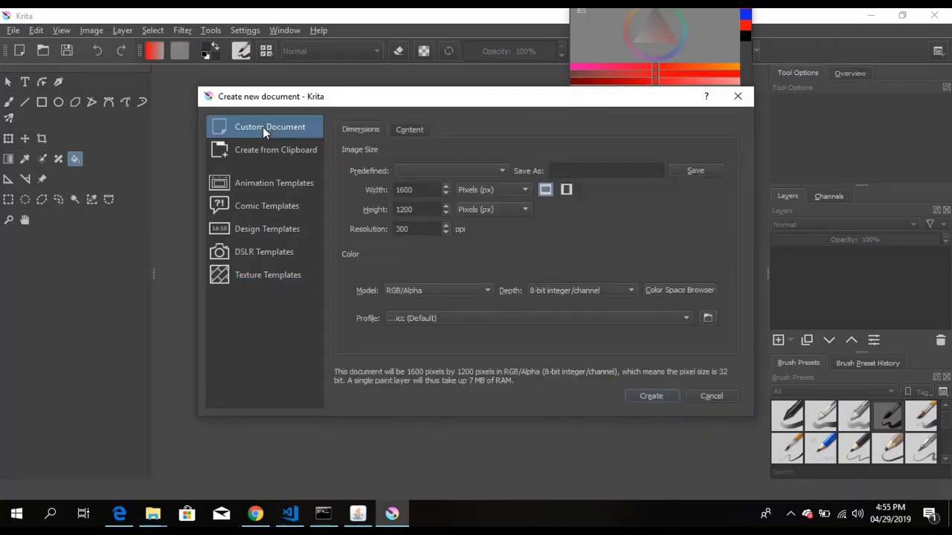
pyautogui.click(267, 148)
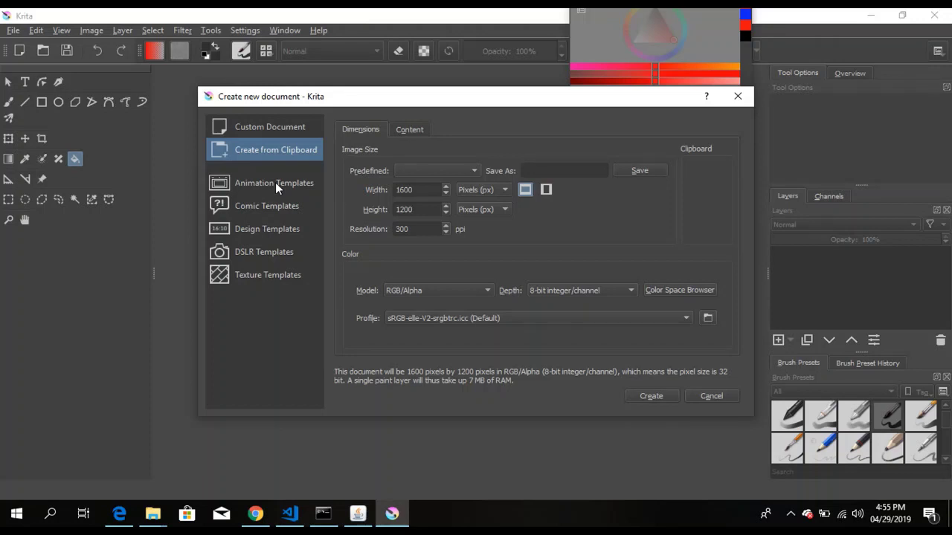
# - Browse the Animation, Comic, Design, DSLR and Texture templates, selecting Texture 2048x2048 8bit sRGB
pyautogui.click(275, 182)
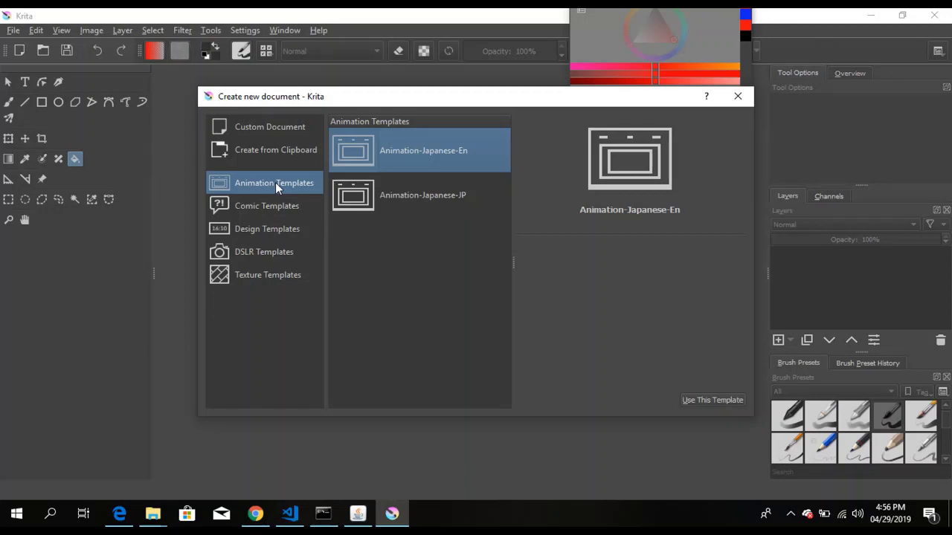
pyautogui.click(275, 209)
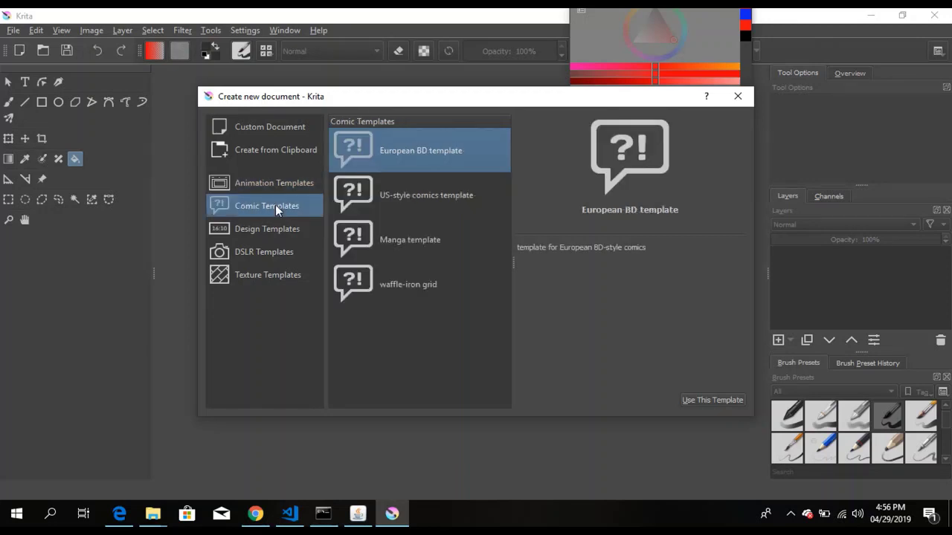
pyautogui.click(279, 228)
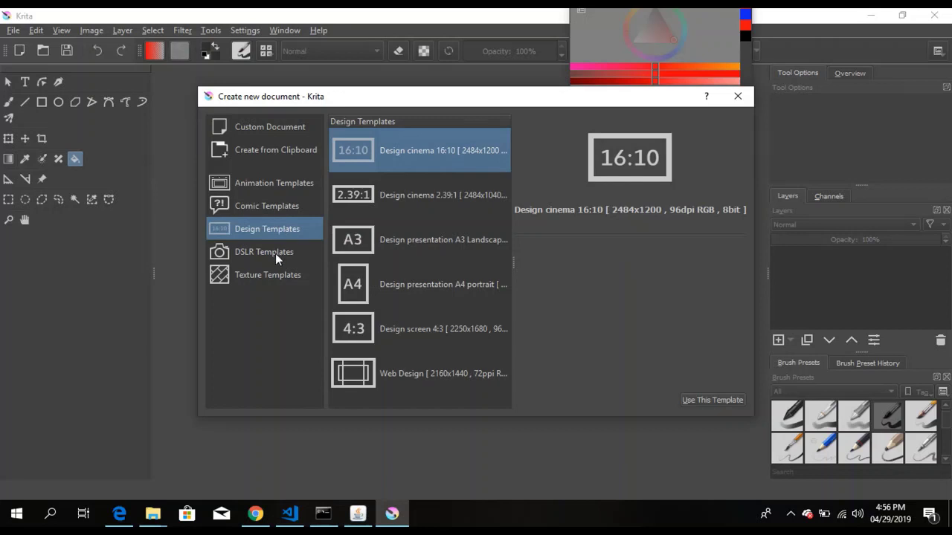
pyautogui.click(275, 253)
pyautogui.click(274, 271)
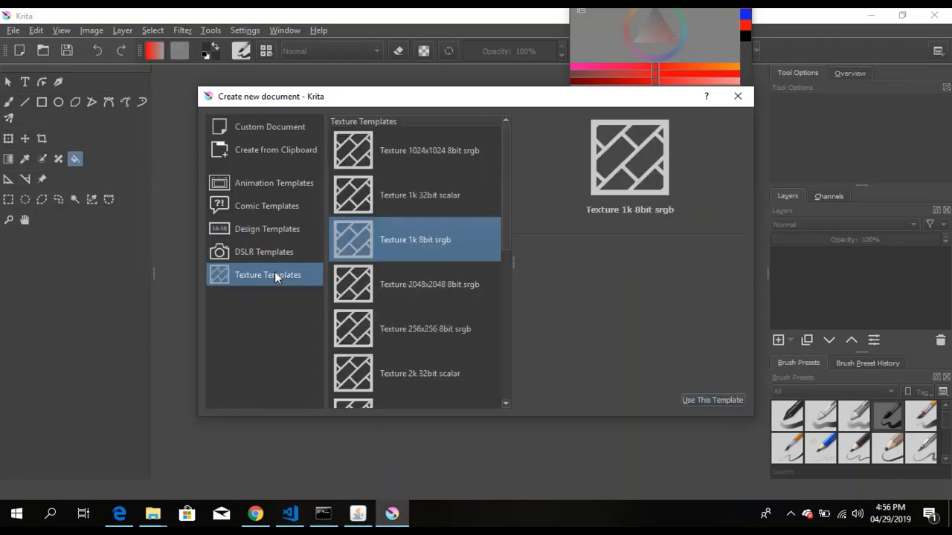
pyautogui.click(393, 285)
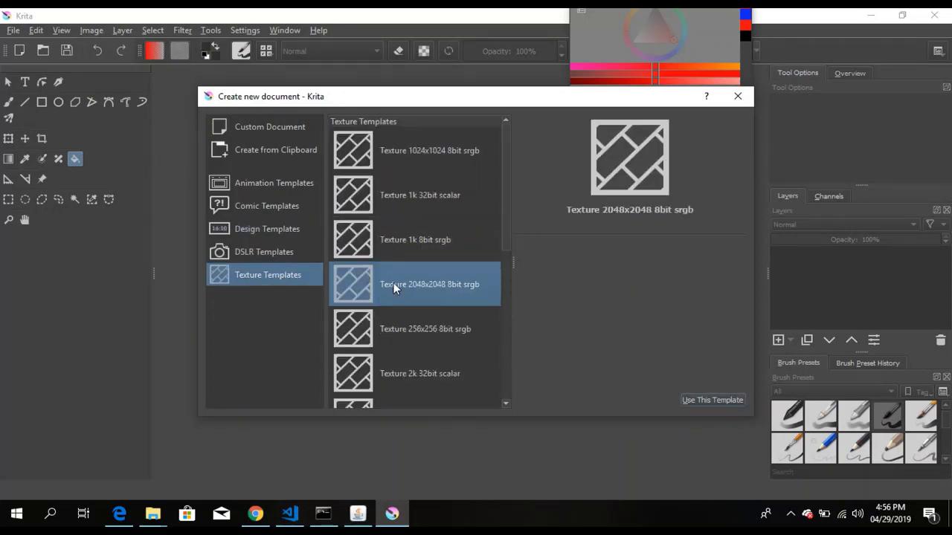
# - Create the Texture 1k 8bit sRGB canvas, zoom out, undo a stray dab, and select the Fill tool
pyautogui.click(382, 248)
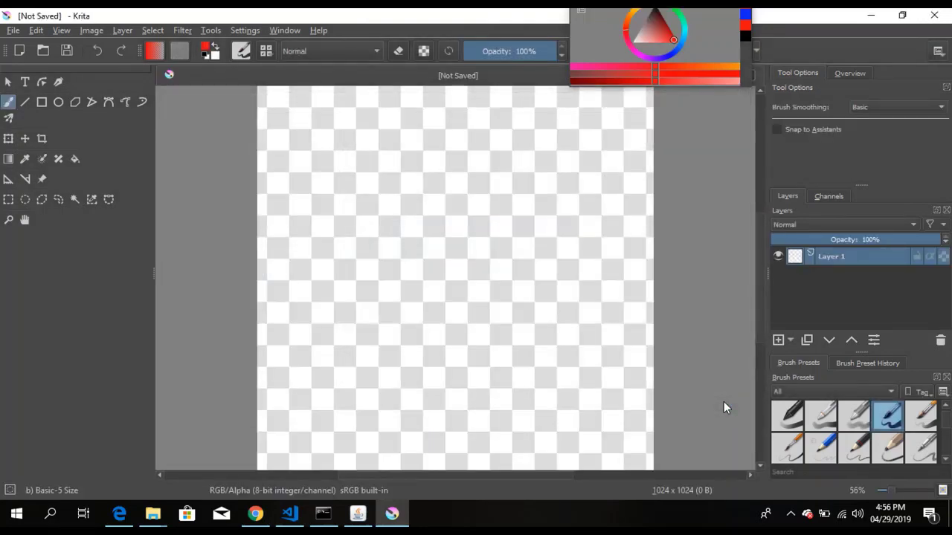
pyautogui.press('-')
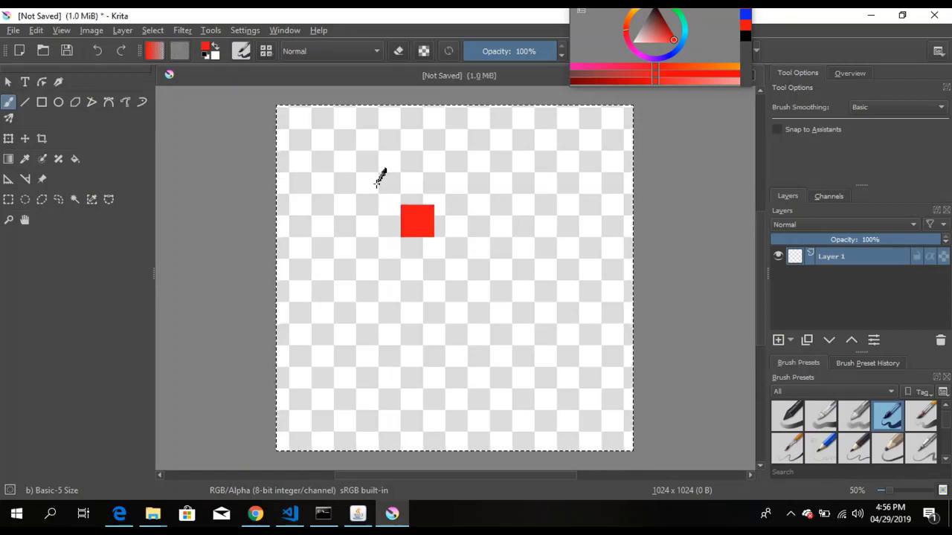
pyautogui.hotkey('ctrl', 'z')
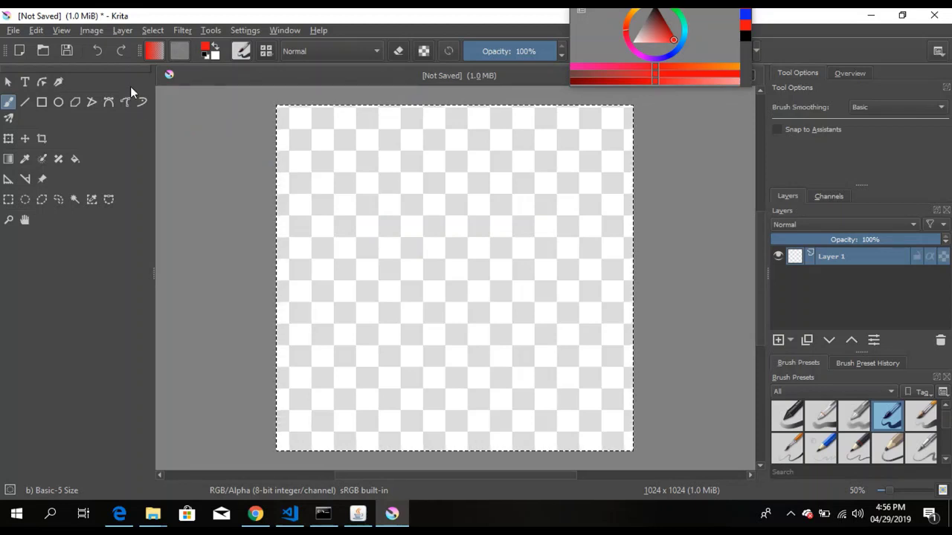
pyautogui.click(78, 159)
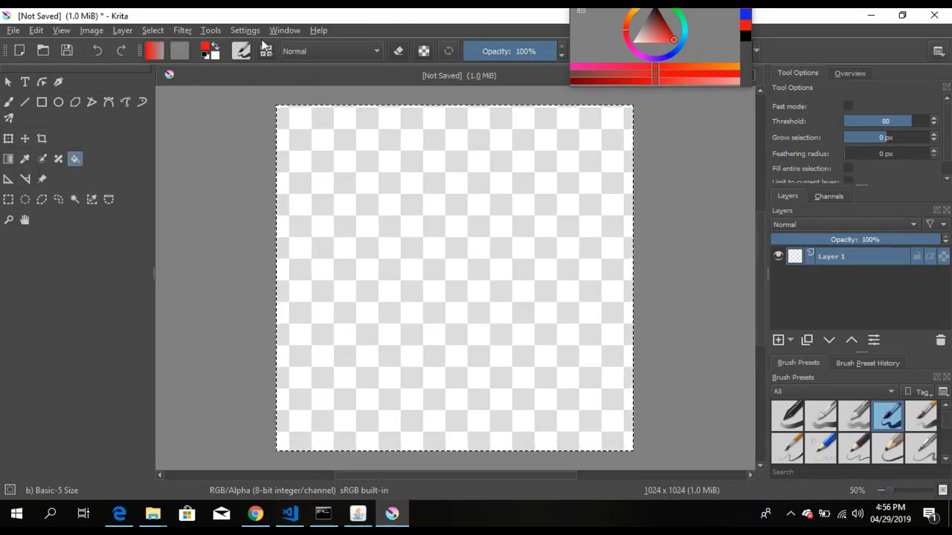
# - Pick a bright saturated red (about #da0008) as the foreground colour
pyautogui.click(206, 46)
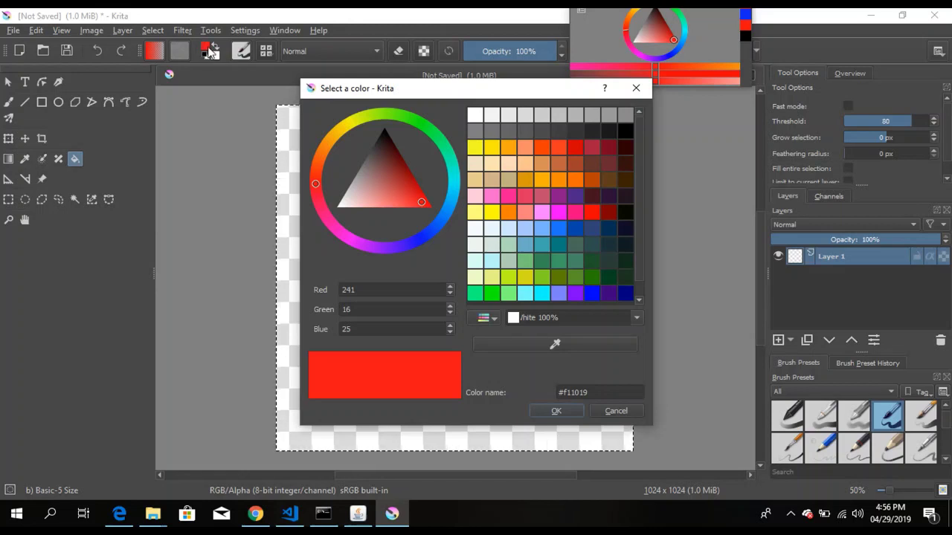
pyautogui.click(400, 157)
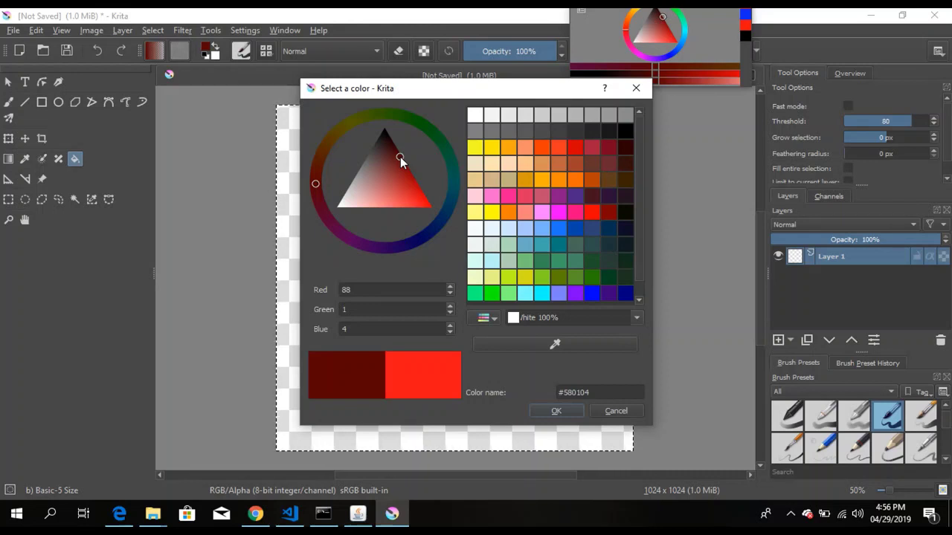
pyautogui.moveTo(400, 157); pyautogui.dragTo(423, 195)
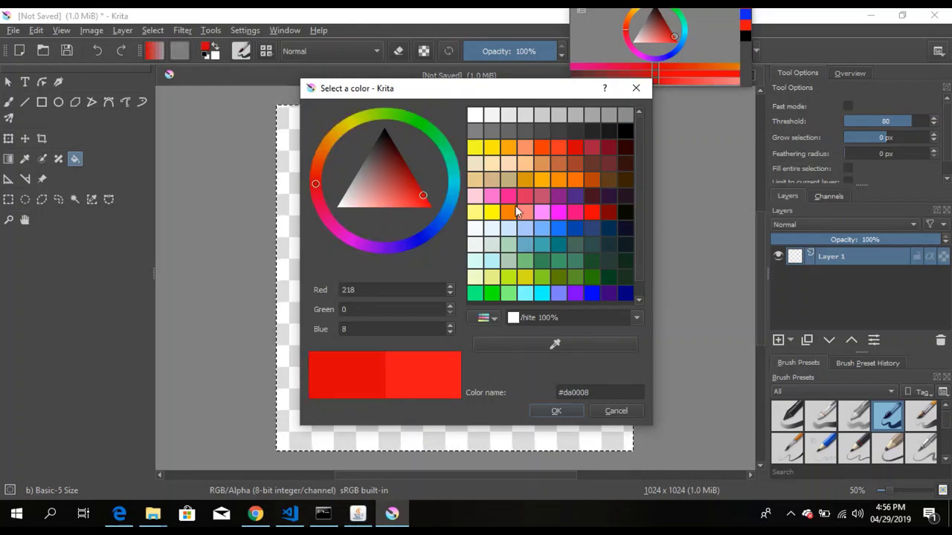
# - Confirm the red, flood-fill the whole canvas, and narrow the toolbox to one column
pyautogui.click(558, 411)
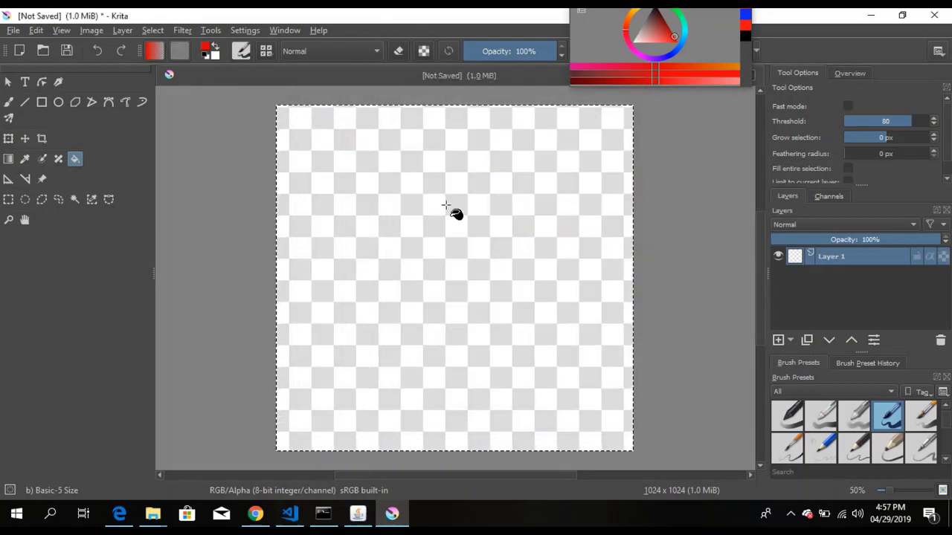
pyautogui.click(446, 206)
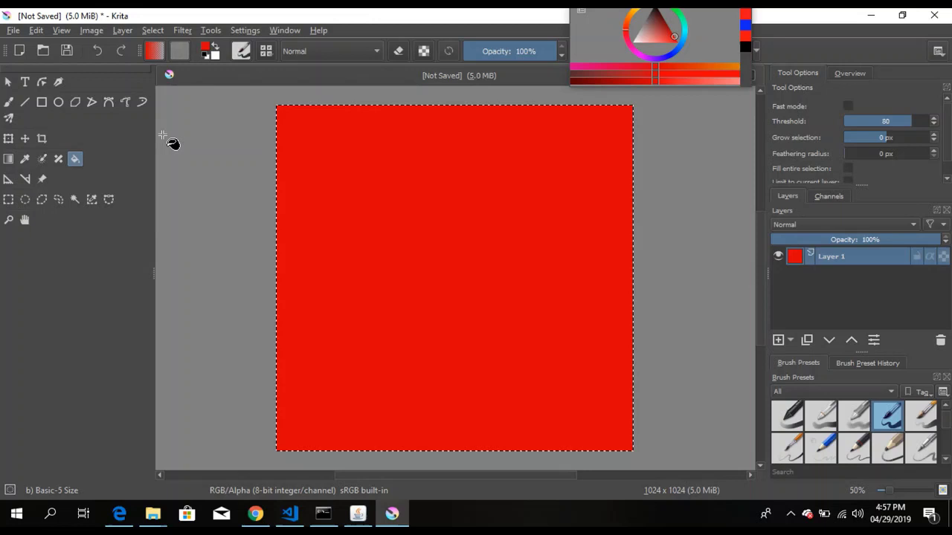
pyautogui.moveTo(152, 134); pyautogui.dragTo(6, 128)
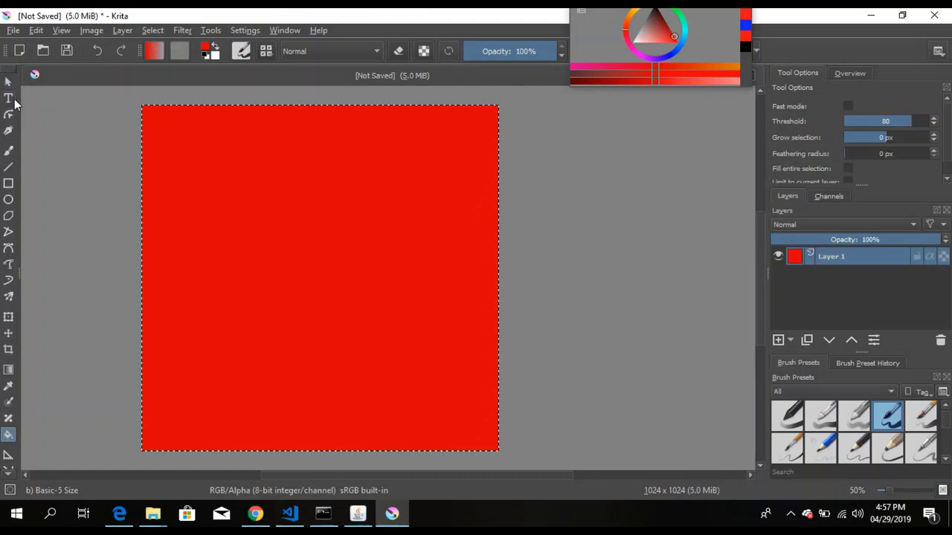
# - Reset colours to black and draw a horizontal line with the Line tool near the top
pyautogui.click(9, 167)
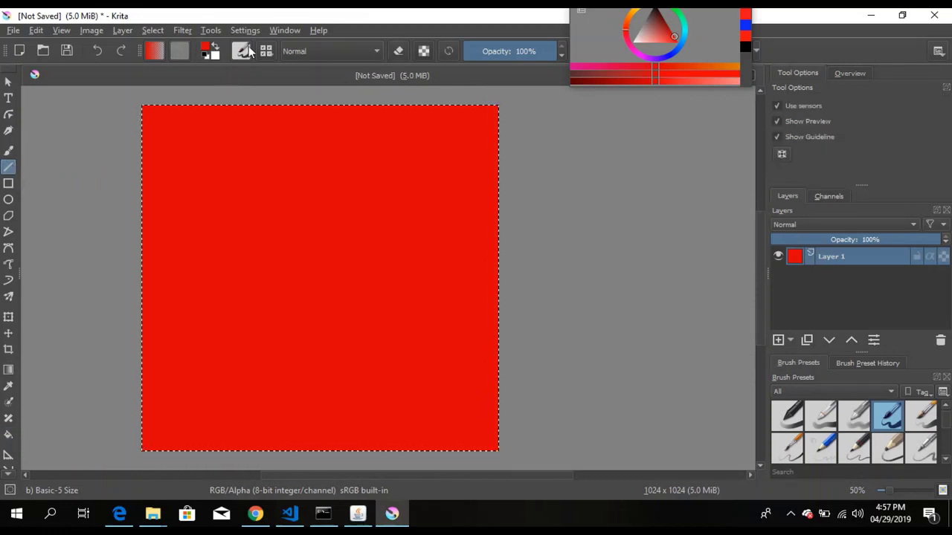
pyautogui.click(205, 53)
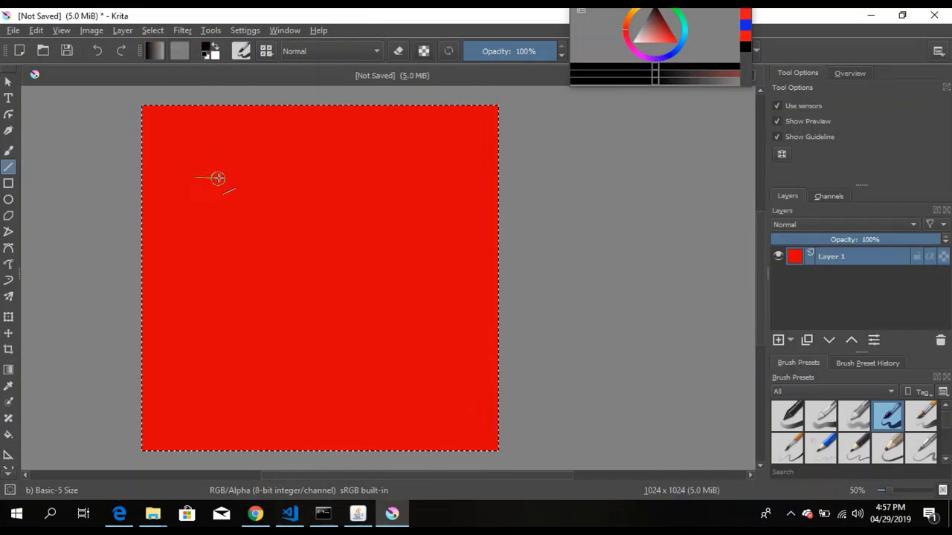
pyautogui.moveTo(194, 177); pyautogui.dragTo(388, 178)
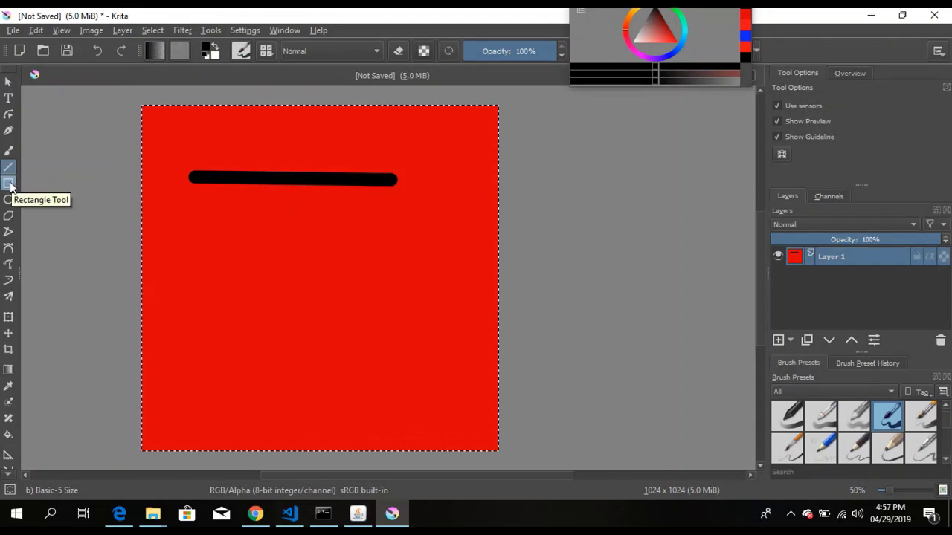
# - Draw an unfilled black square with the Rectangle tool below the left of the line
pyautogui.click(10, 184)
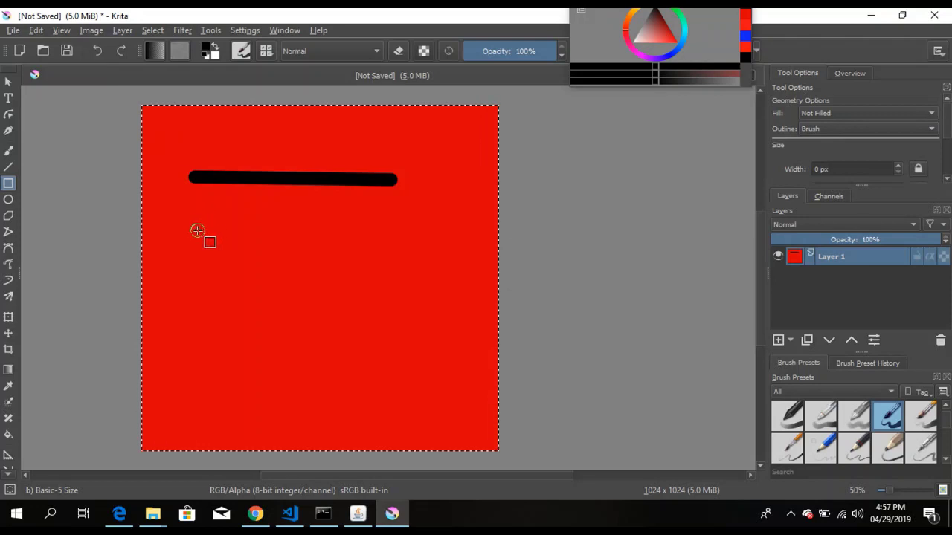
pyautogui.moveTo(197, 231); pyautogui.dragTo(296, 323)
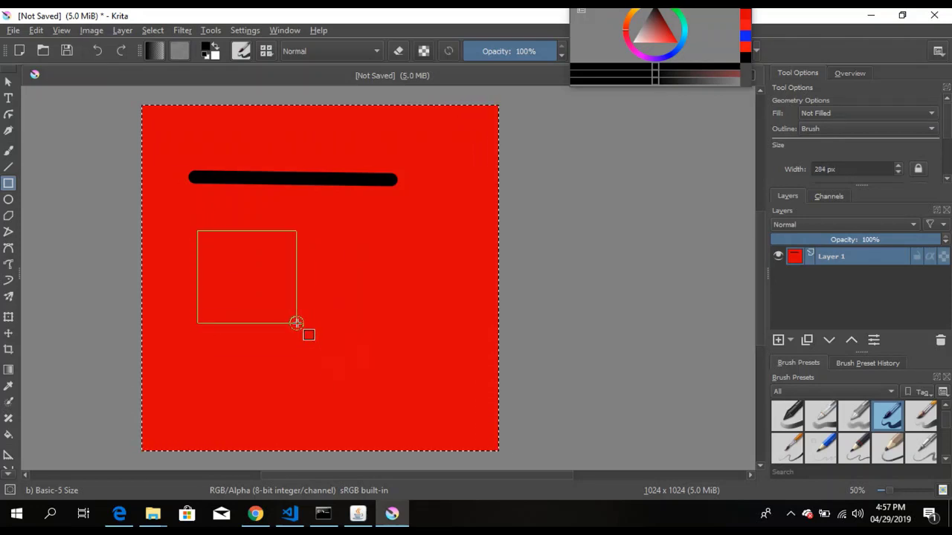
pyautogui.moveTo(296, 322); pyautogui.dragTo(298, 319)
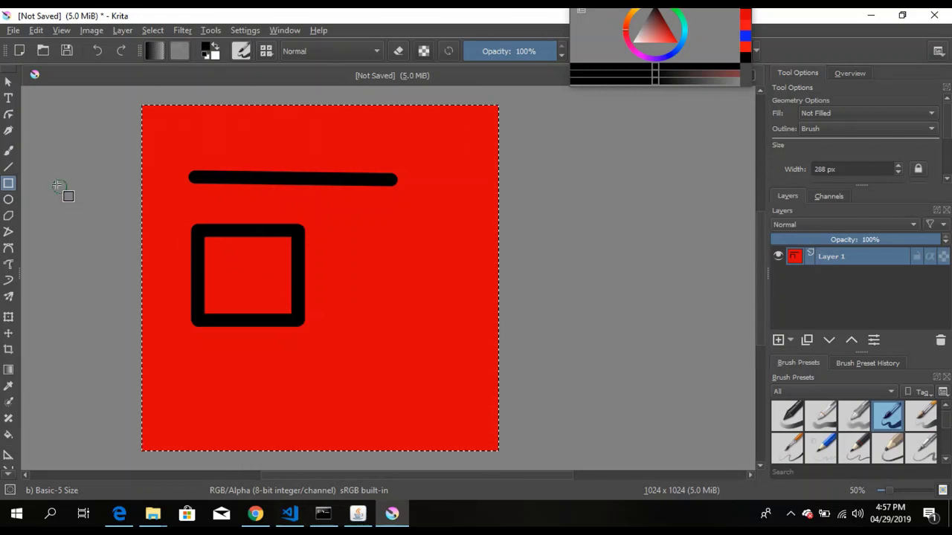
# - Draw a black circle outline with the Ellipse tool at the lower right
pyautogui.click(9, 200)
pyautogui.moveTo(351, 252)
pyautogui.mouseDown()
pyautogui.moveTo(474, 350)
pyautogui.moveTo(474, 372)
pyautogui.mouseUp()
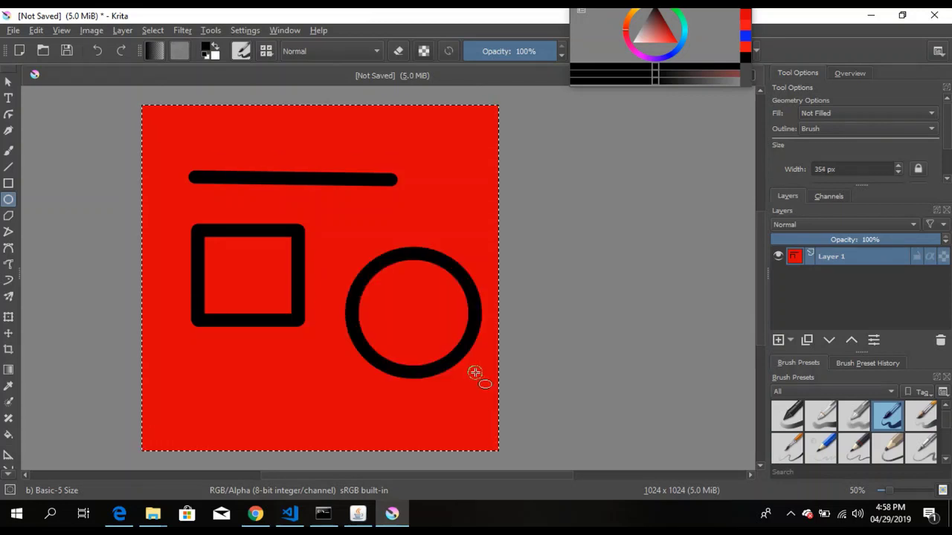